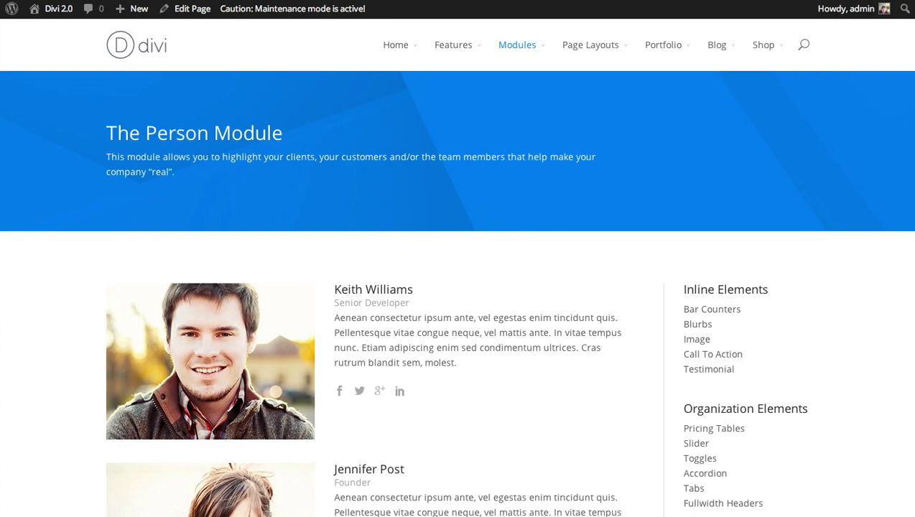
Step: Review the sample team bio text on the Our Team page, highlighting then clearing it
scroll(458, 314, "down", 3)
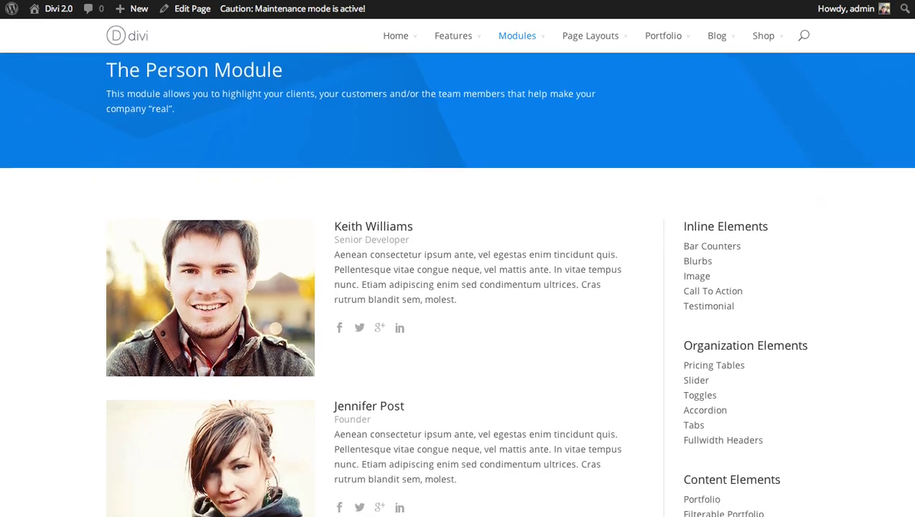
scroll(458, 314, "down", 1)
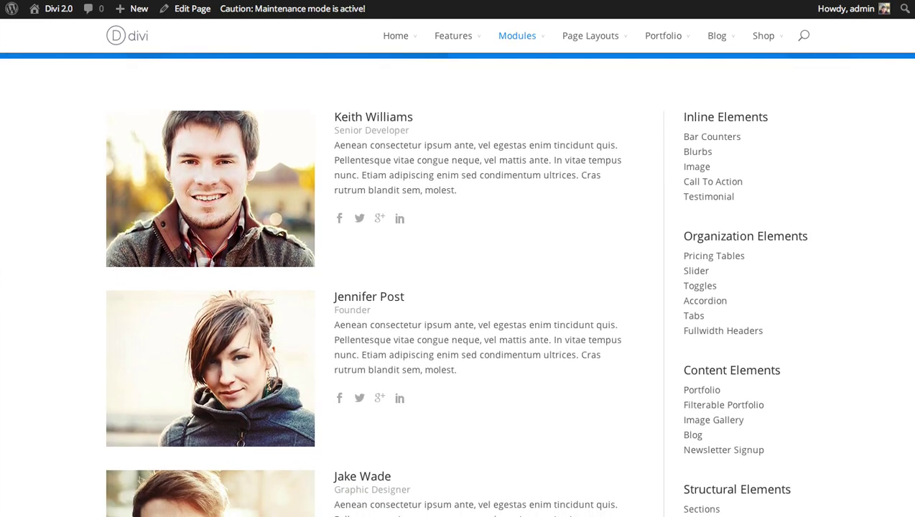
scroll(666, 74, "up", 1)
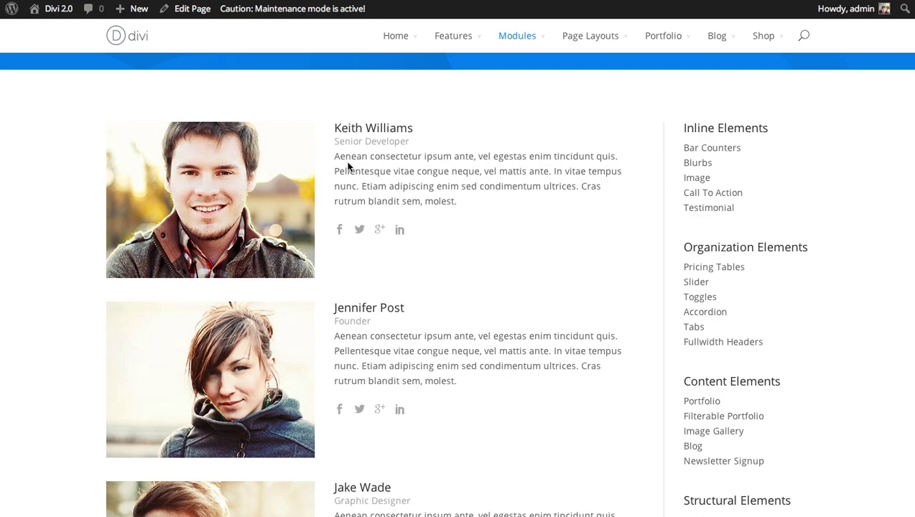
mouse_move(335, 157)
left_mouse_down()
mouse_move(347, 170)
mouse_move(431, 187)
mouse_move(339, 157)
left_mouse_up()
left_click(463, 203)
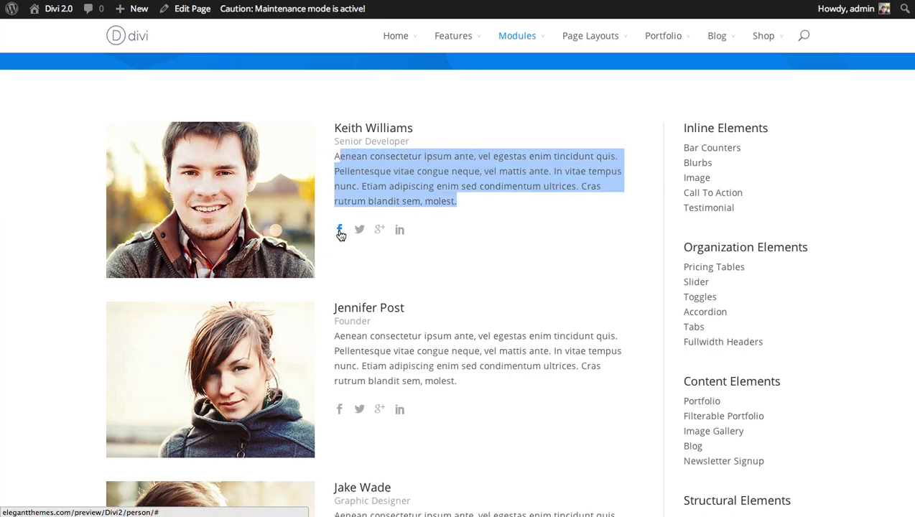
left_click(373, 250)
Step: Scroll through the Our Team page layout in the Divi editor
scroll(457, 285, "down", 1)
scroll(457, 285, "up", 1)
scroll(458, 284, "up", 1)
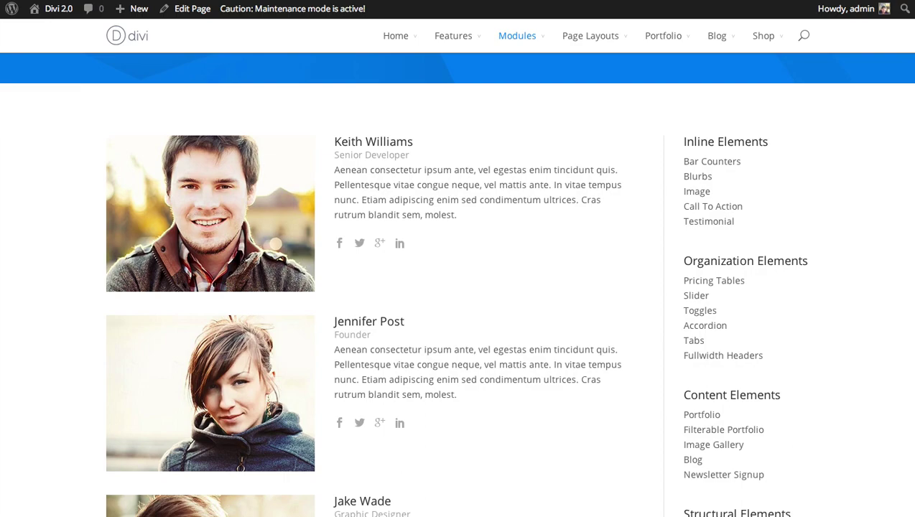
scroll(458, 288, "up", 2)
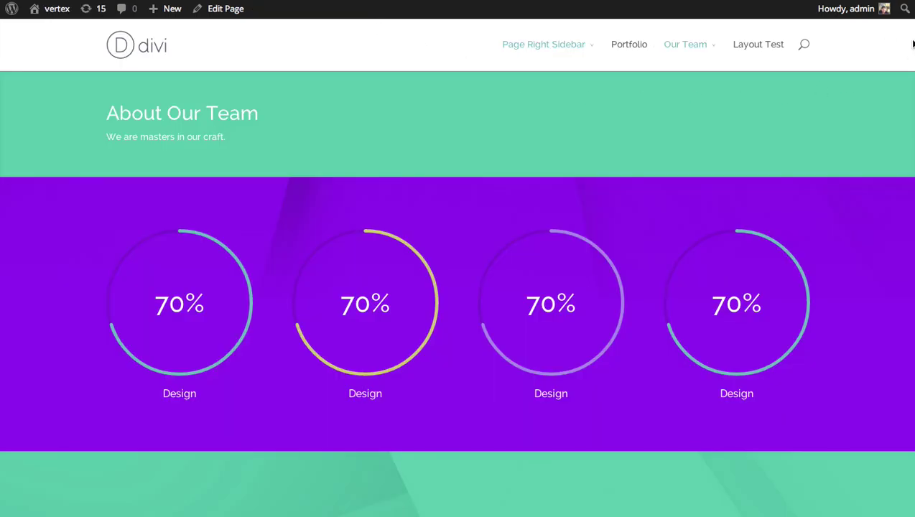
scroll(458, 288, "down", 3)
scroll(457, 288, "up", 3)
scroll(828, 267, "down", 3)
scroll(828, 267, "up", 3)
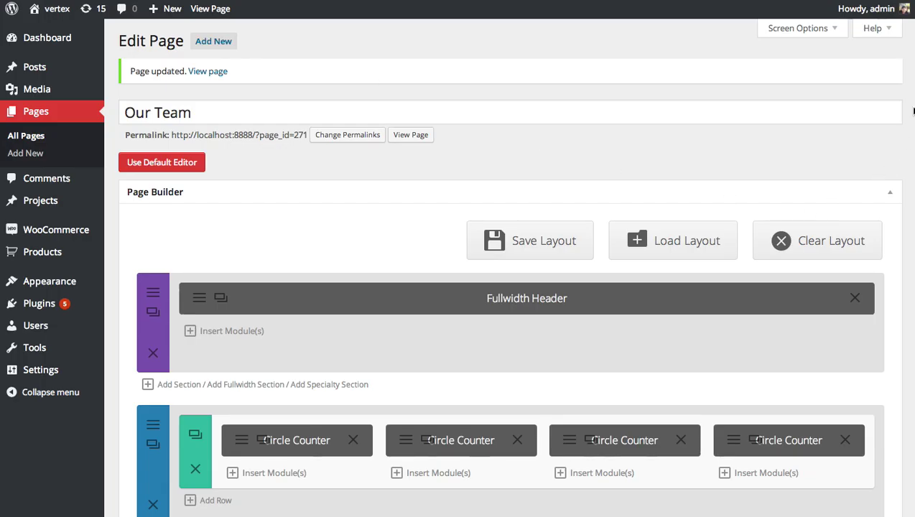
scroll(508, 288, "down", 5)
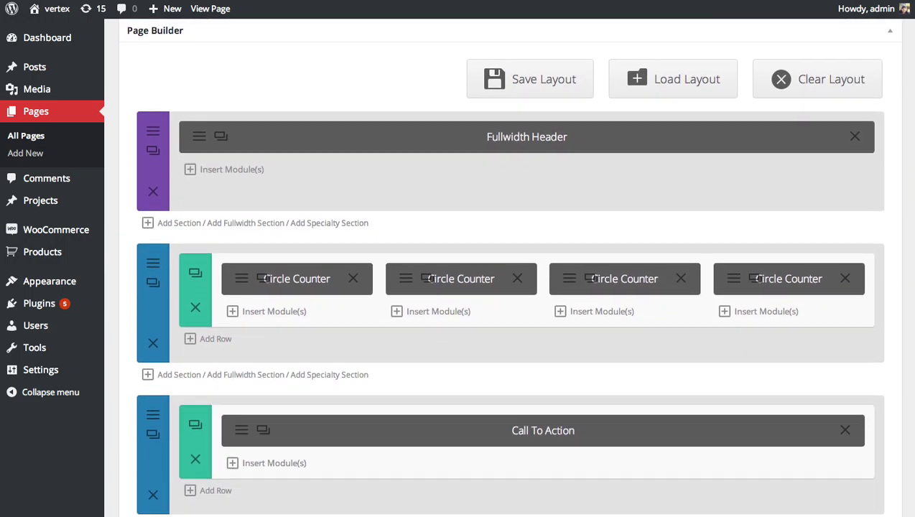
scroll(508, 287, "up", 3)
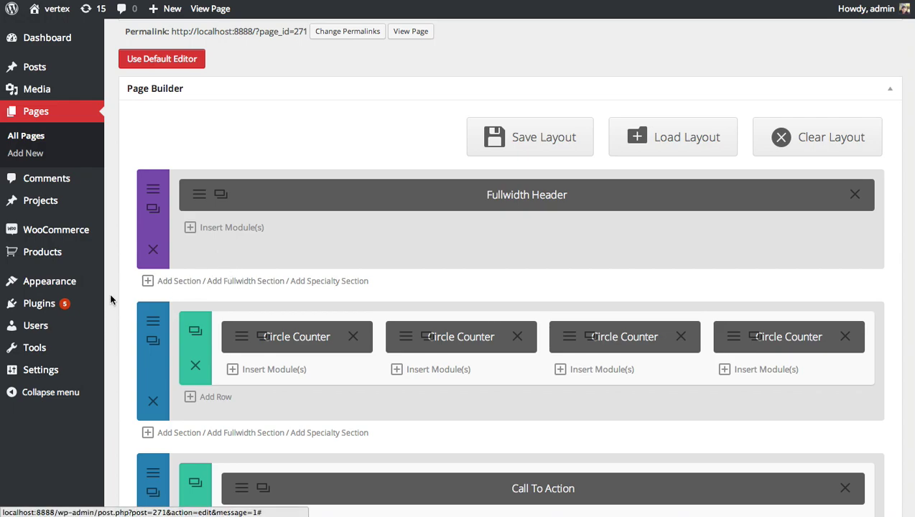
Step: Add a new section below the header with a 1/3-1/3-1/3 column layout
left_click(184, 286)
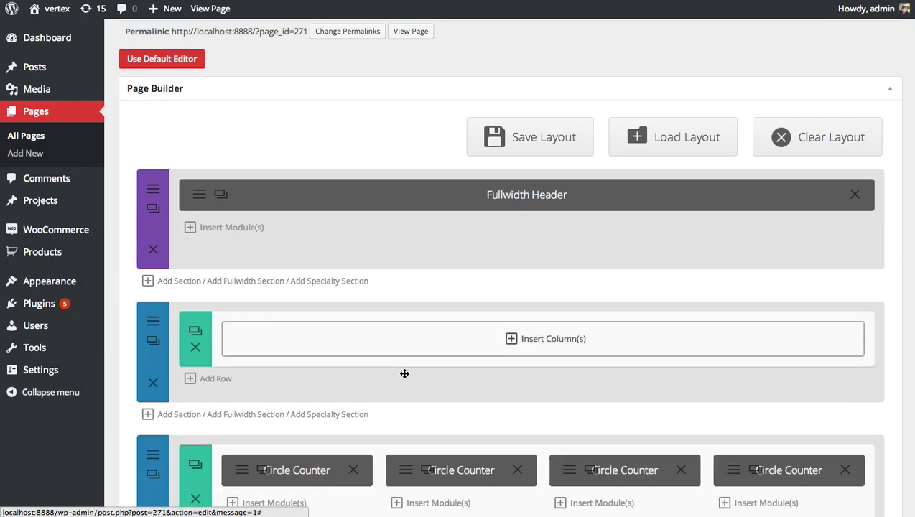
left_click(553, 343)
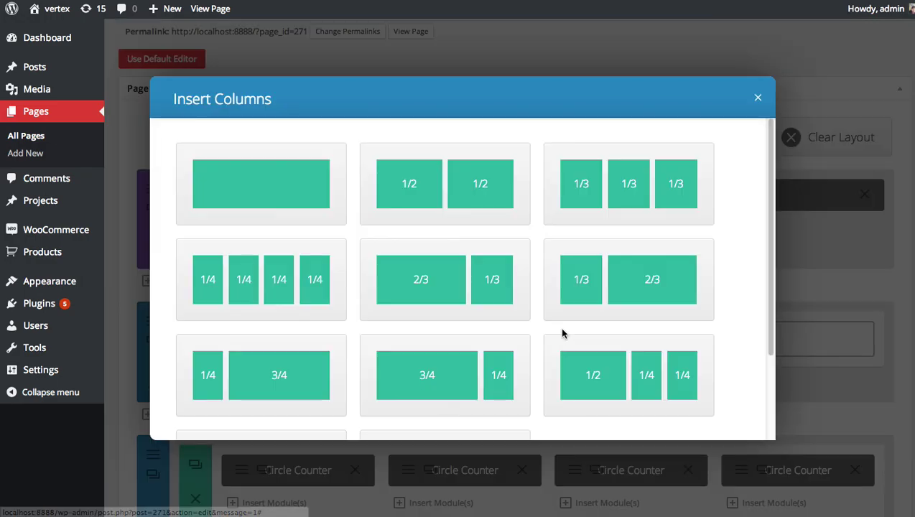
left_click(629, 193)
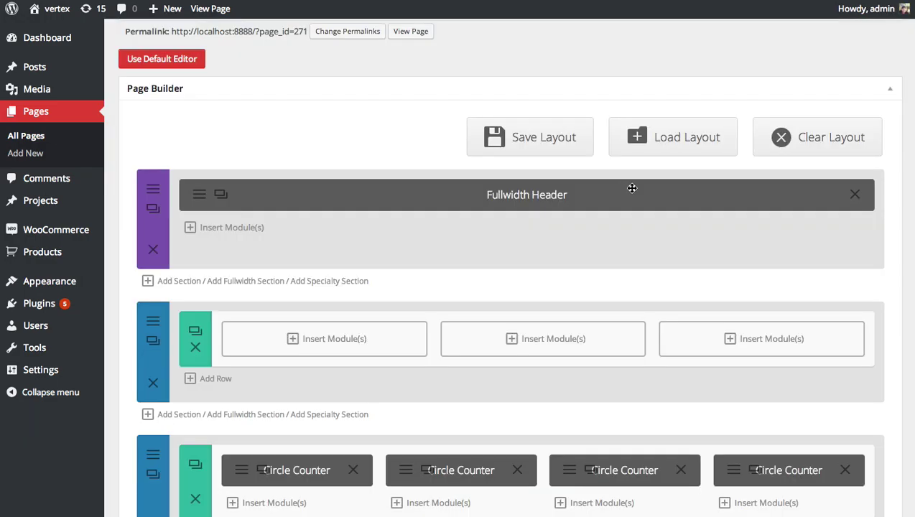
Step: Insert a Team Member module in the first column with the member's name and position Owner/Founder
left_click(352, 340)
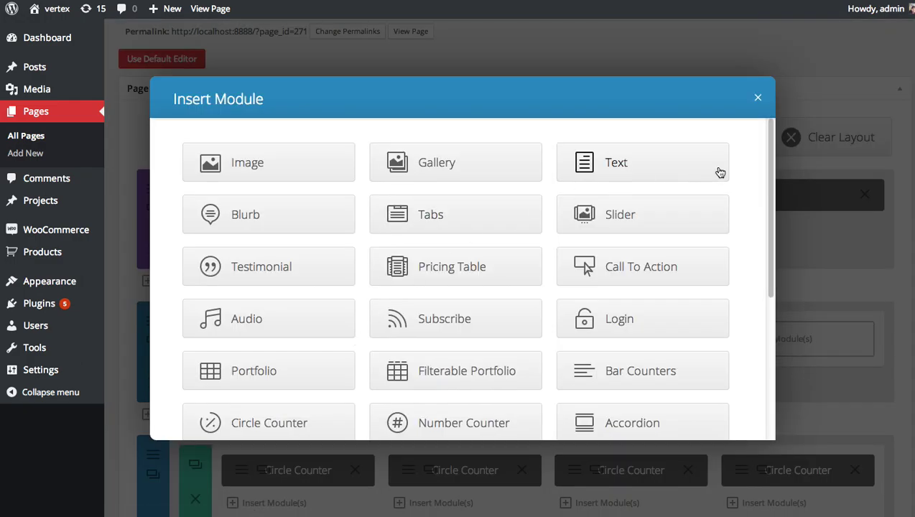
left_click_drag(768, 154, 765, 259)
left_click(453, 316)
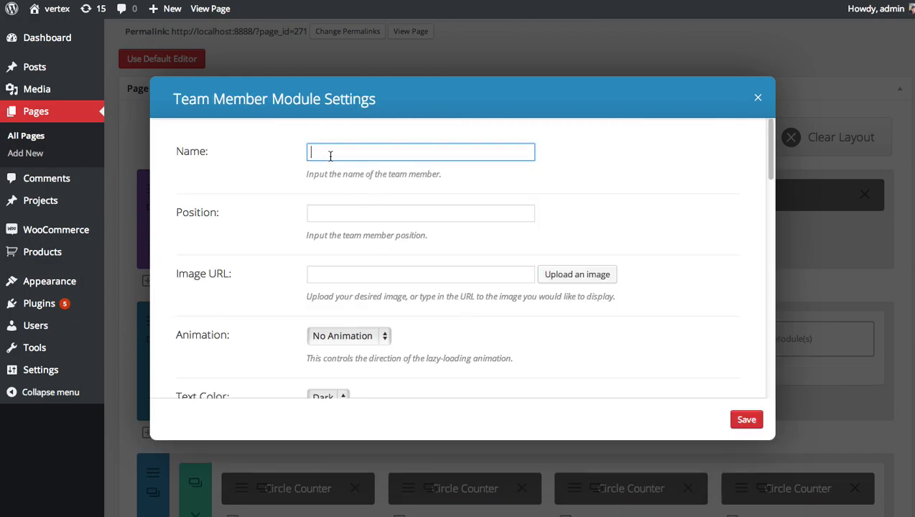
type("Nick Roach")
left_click(329, 213)
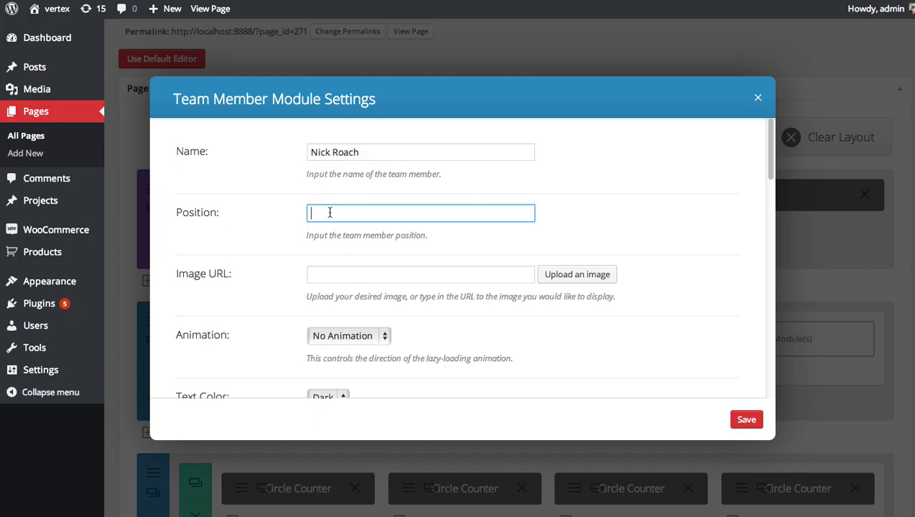
type("Owner/Founder")
Step: Pick the portrait in the Media Library and set it as the member's image
left_click(344, 275)
left_click(588, 273)
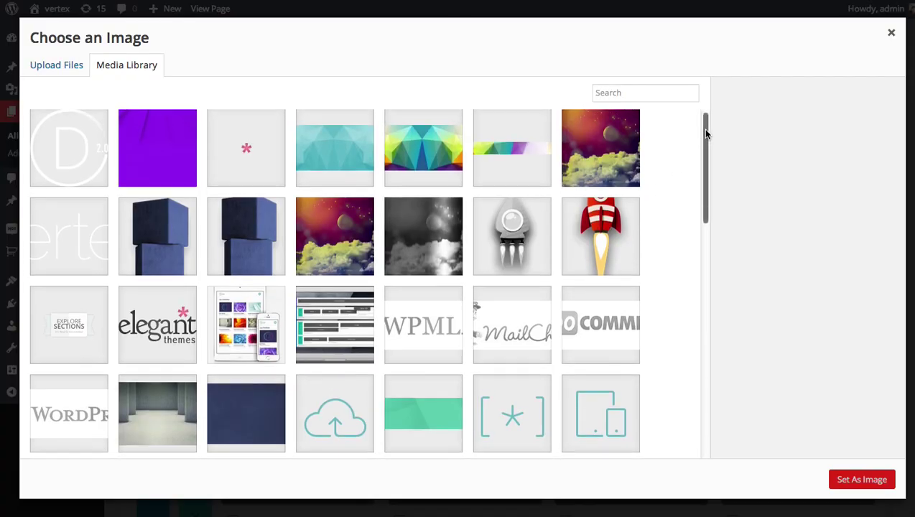
left_click_drag(706, 134, 710, 442)
left_click(606, 269)
left_click(858, 481)
left_click_drag(775, 148, 776, 205)
scroll(772, 202, "up", 3)
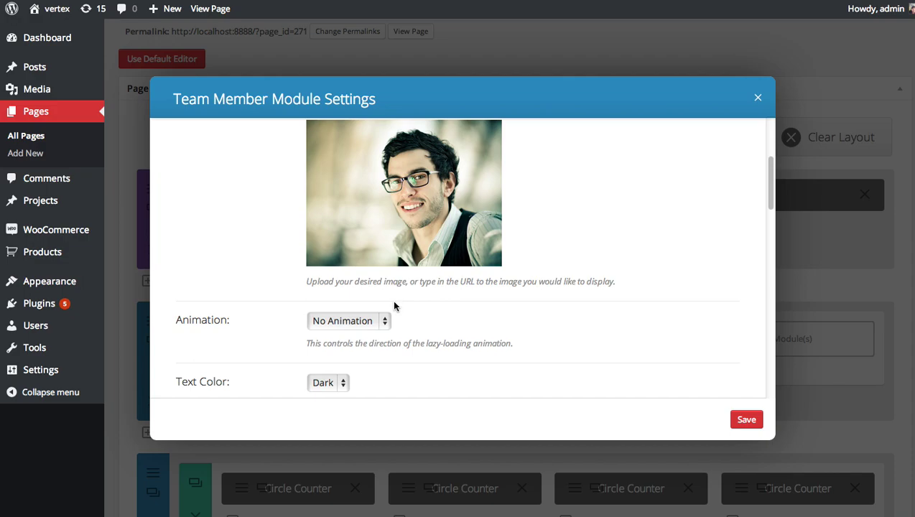
Step: Set the Team Member module's animation to Left To Right
left_click(379, 321)
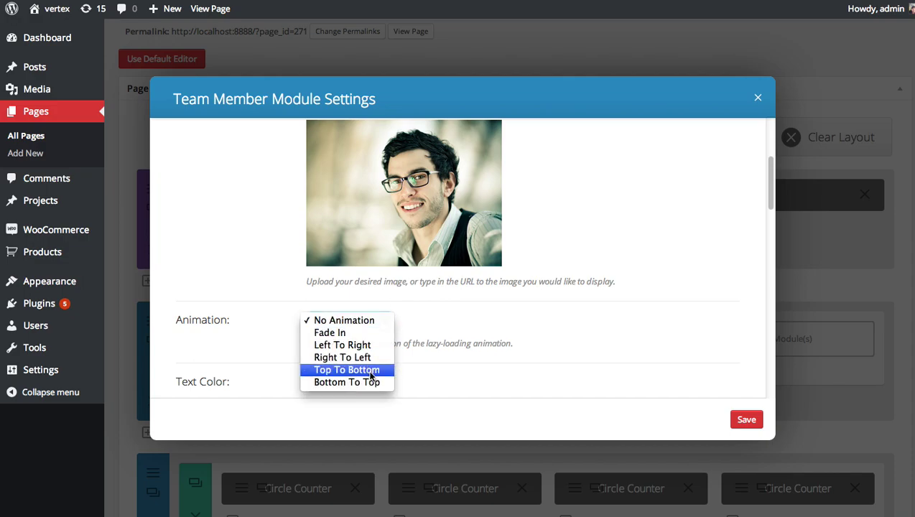
left_click(369, 348)
scroll(602, 302, "down", 1)
scroll(602, 303, "down", 3)
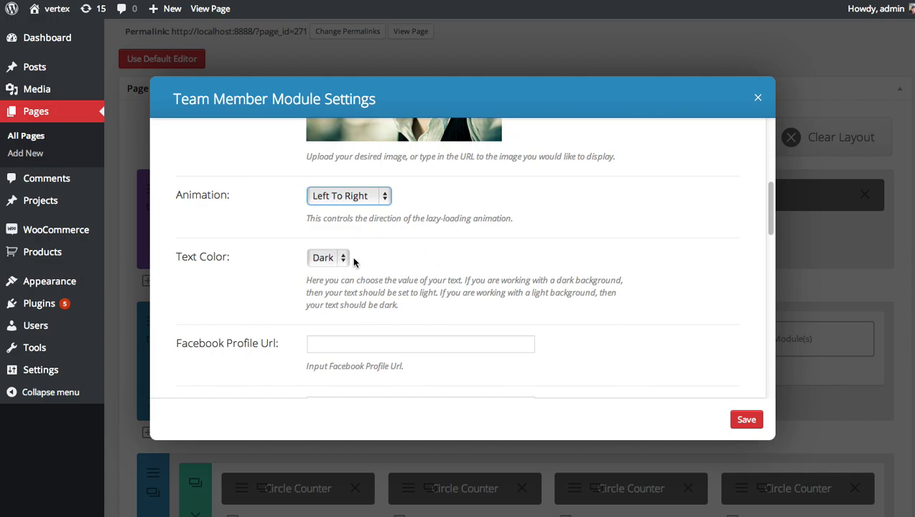
scroll(470, 262, "down", 2)
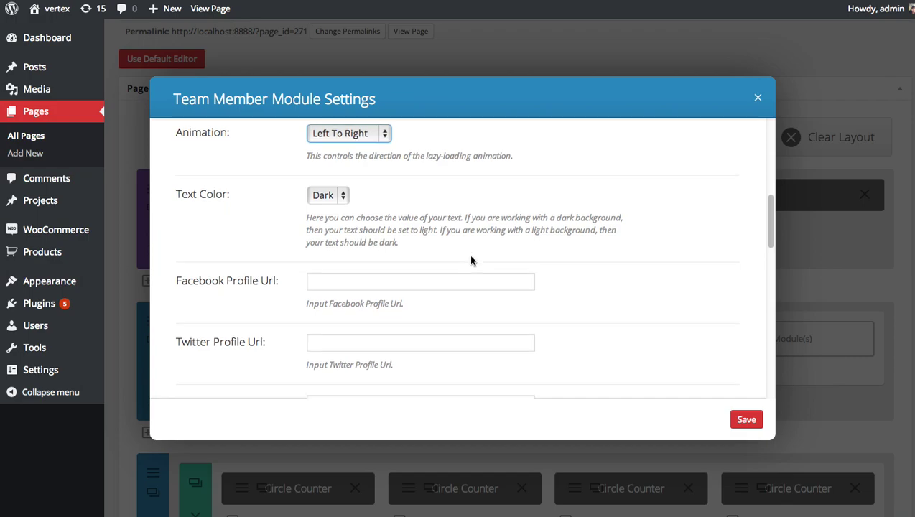
scroll(388, 284, "down", 1)
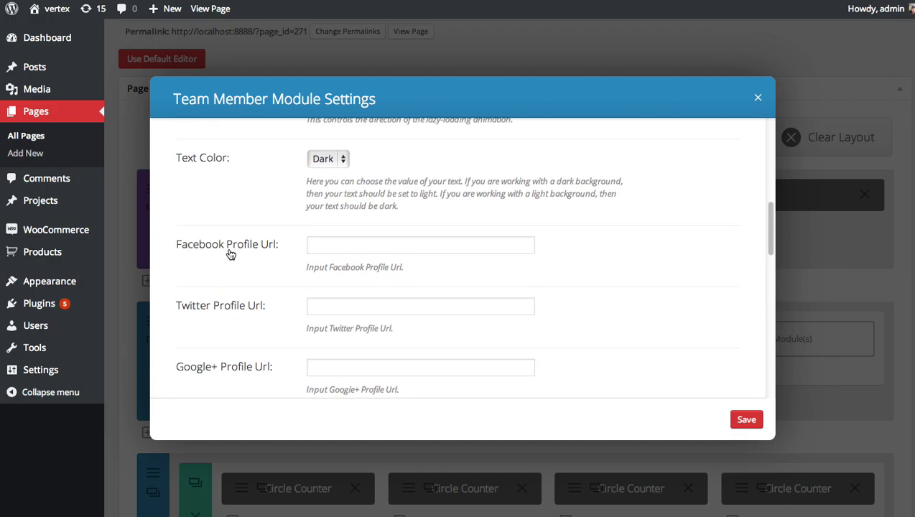
scroll(318, 245, "down", 1)
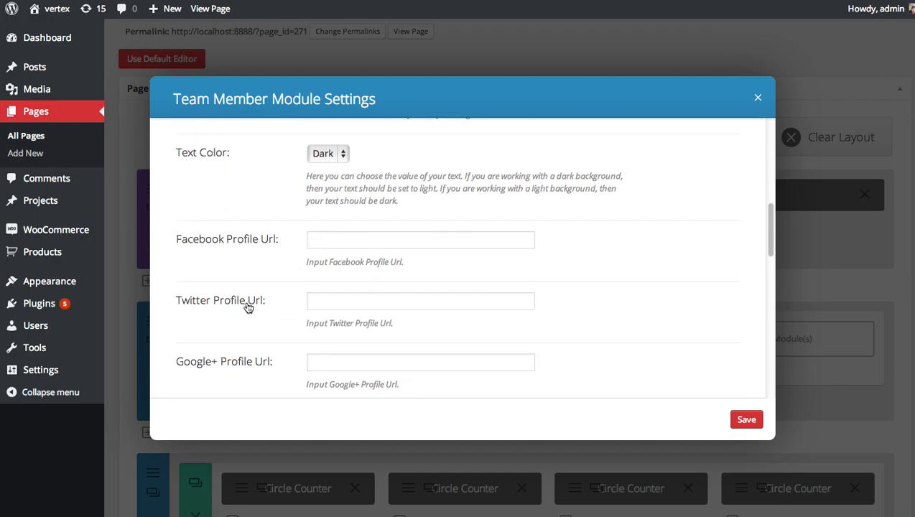
scroll(313, 303, "down", 1)
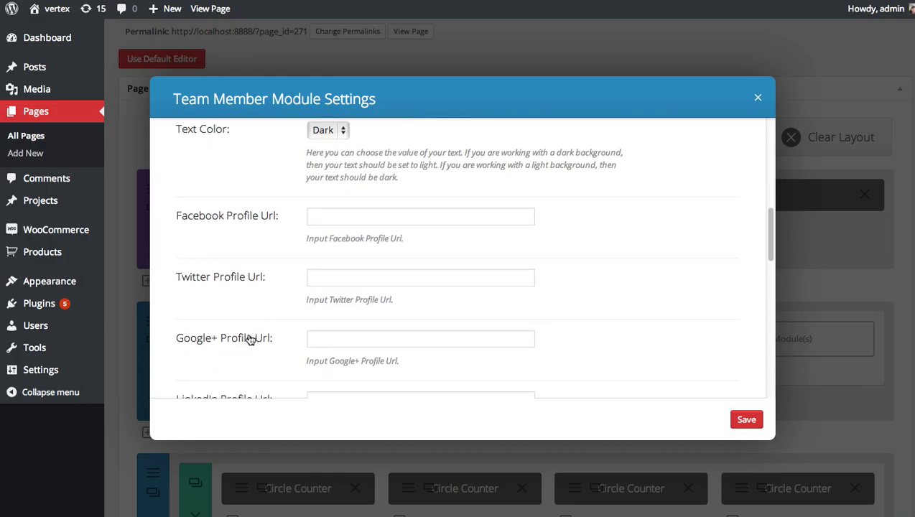
scroll(246, 333, "down", 1)
Step: Enter # as the Facebook, Twitter, Google+ and LinkedIn profile URLs
left_click(344, 200)
type("#")
left_click(339, 258)
type("#")
left_click(336, 323)
type("#")
scroll(566, 257, "down", 3)
left_click(331, 285)
type("#")
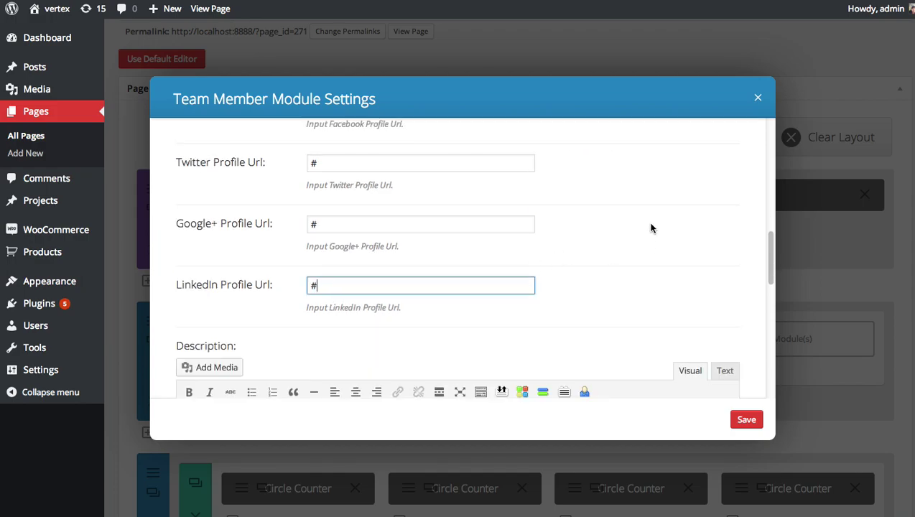
scroll(652, 229, "down", 5)
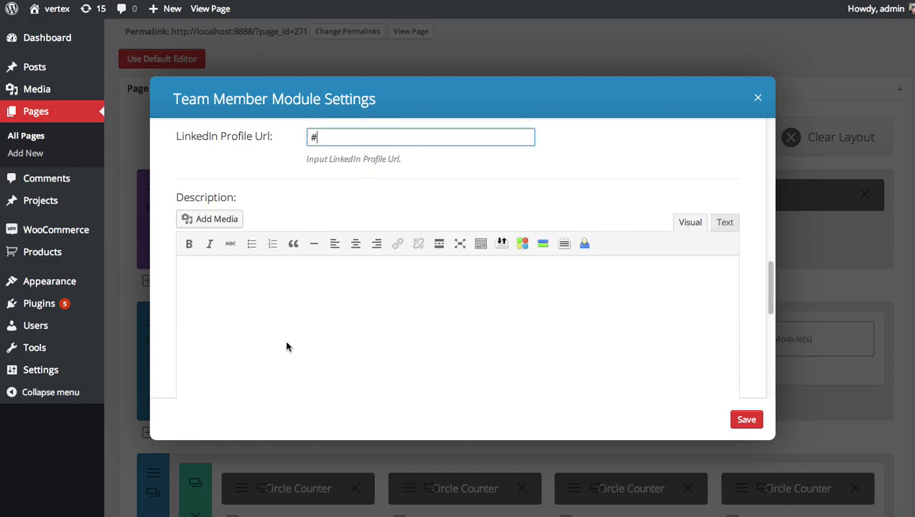
Step: Write the Elegant Themes creator bio ending 'easy to create an affordable.' and save the module
left_click(321, 326)
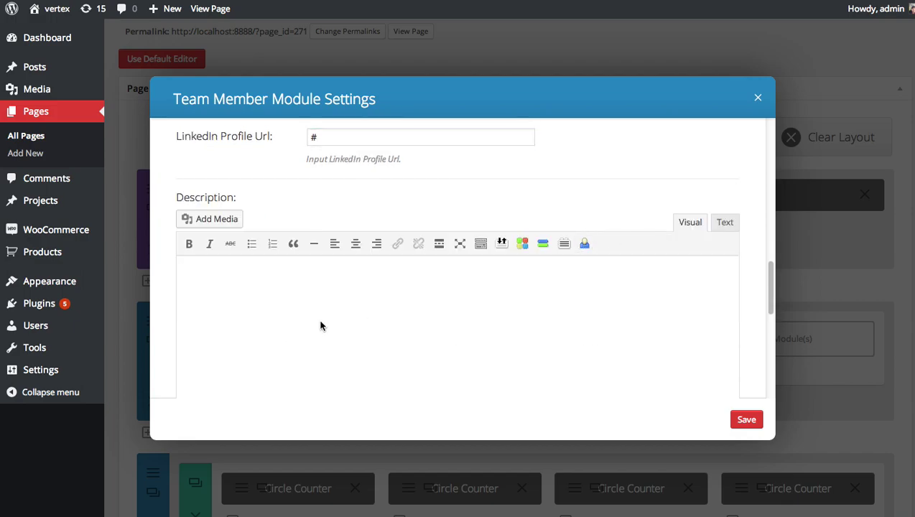
type("My name is nick")
key("BackSpace")
key("BackSpace")
key("BackSpace")
key("BackSpace")
type("Nick Roach. ")
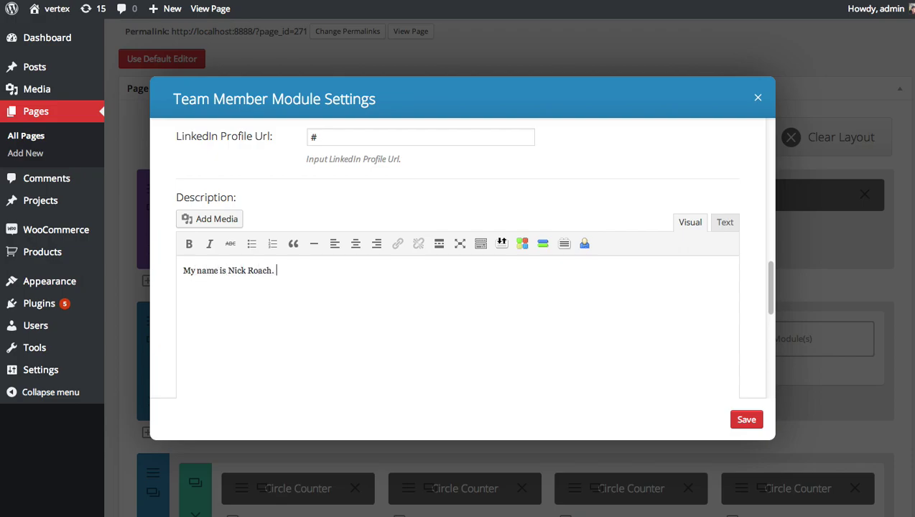
type("I created Elegant THemes")
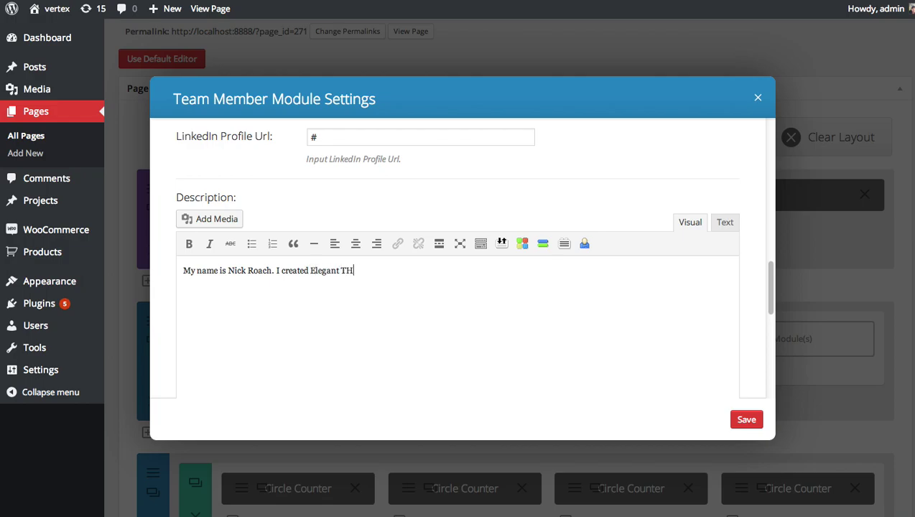
key("BackSpace")
key("BackSpace")
key("BackSpace")
key("BackSpace")
key("BackSpace")
type("hemes to provide you with bea")
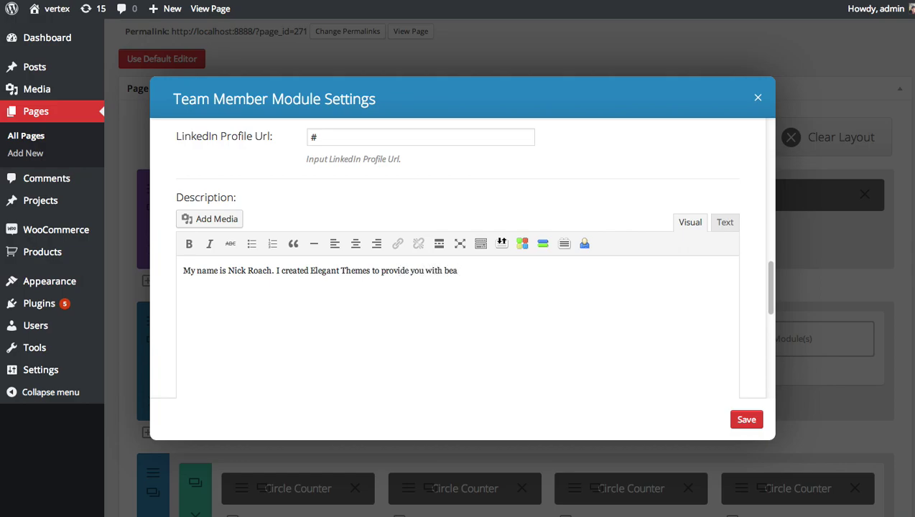
type("tutiful lookig=ng web")
key("BackSpace")
key("BackSpace")
key("BackSpace")
key("BackSpace")
key("BackSpace")
key("BackSpace")
key("BackSpace")
key("BackSpace")
key("BackSpace")
type("ng websites that are easy to create an affor")
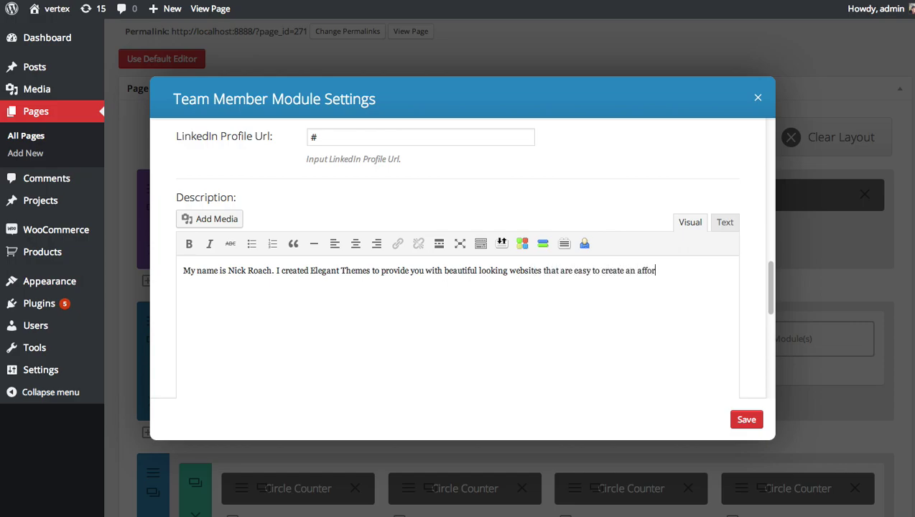
type("dable.")
key("ctrl+a")
left_click(354, 318)
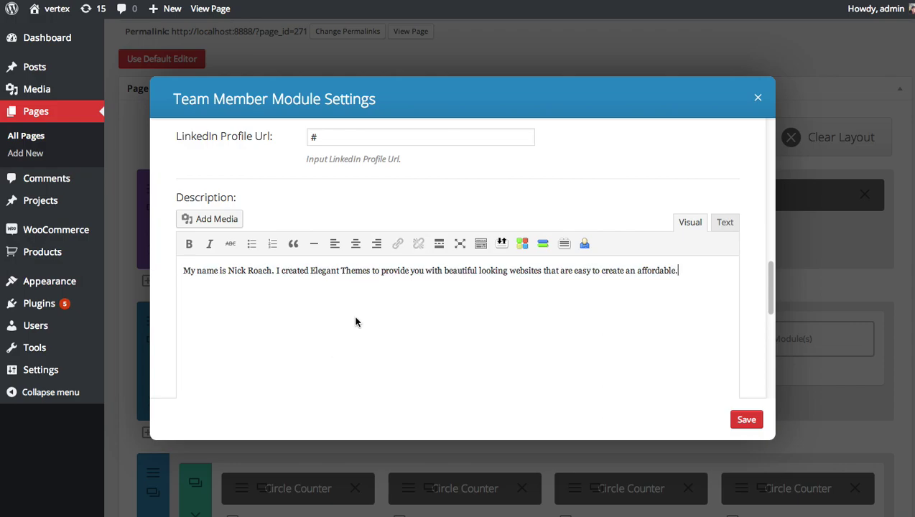
left_click(747, 420)
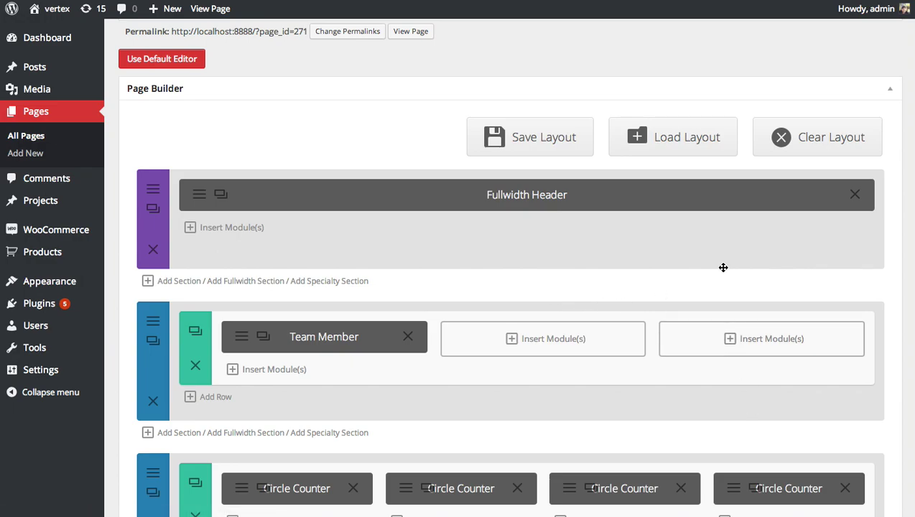
Step: Update the page and reload the live Our Team page to check the member card
scroll(799, 266, "down", 10)
left_click(873, 459)
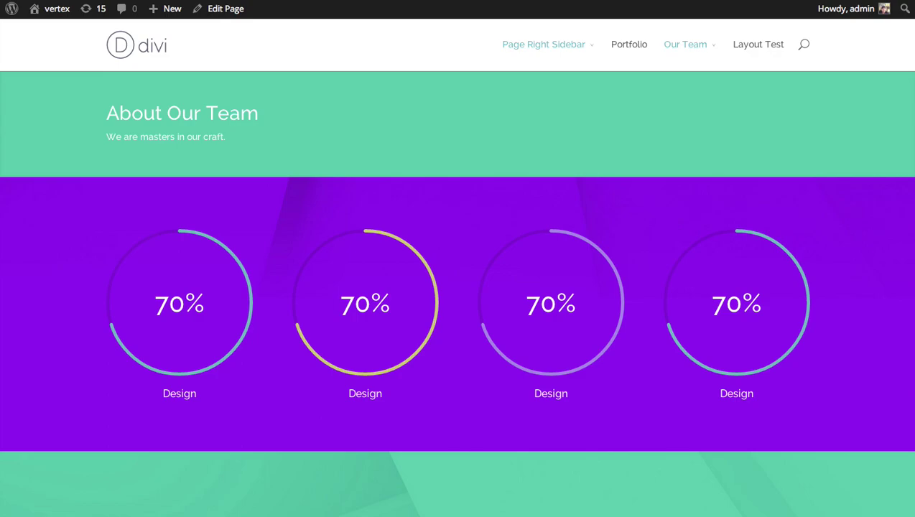
key("F5")
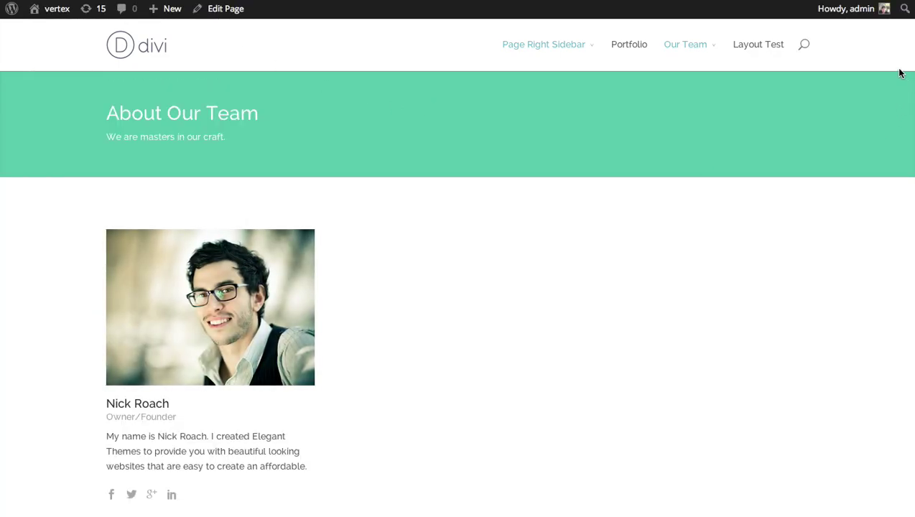
scroll(458, 288, "down", 2)
scroll(457, 287, "up", 1)
scroll(348, 214, "down", 1)
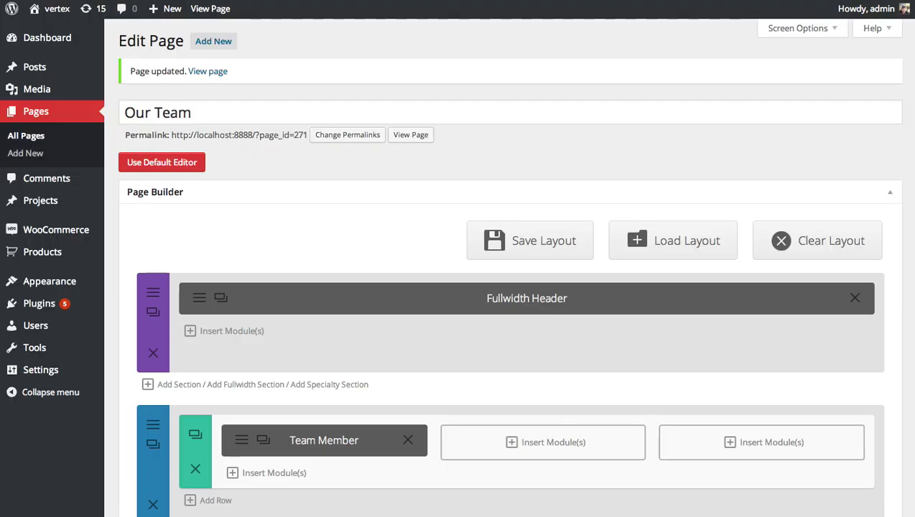
Step: Duplicate the Team Member module twice and move the copies into columns two and three
scroll(568, 235, "down", 2)
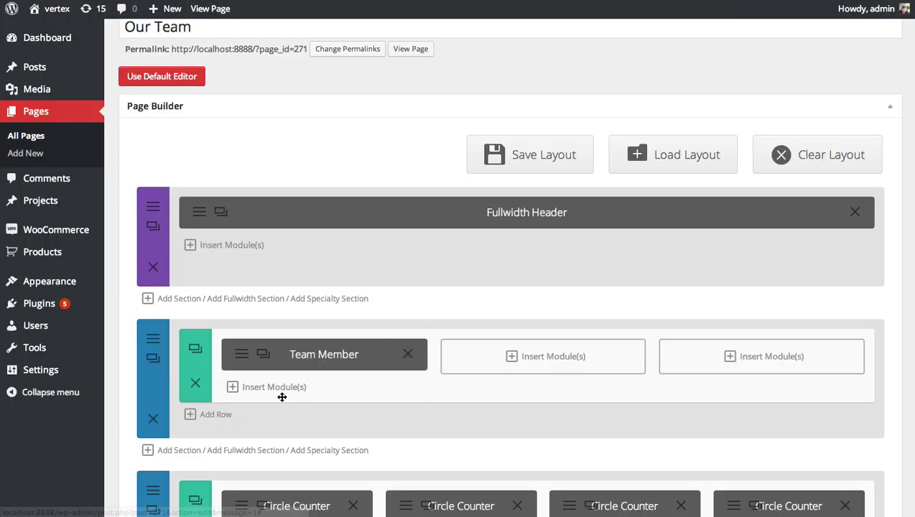
left_click(263, 355)
left_click(263, 355)
left_click_drag(301, 397, 525, 365)
left_click_drag(337, 399, 777, 356)
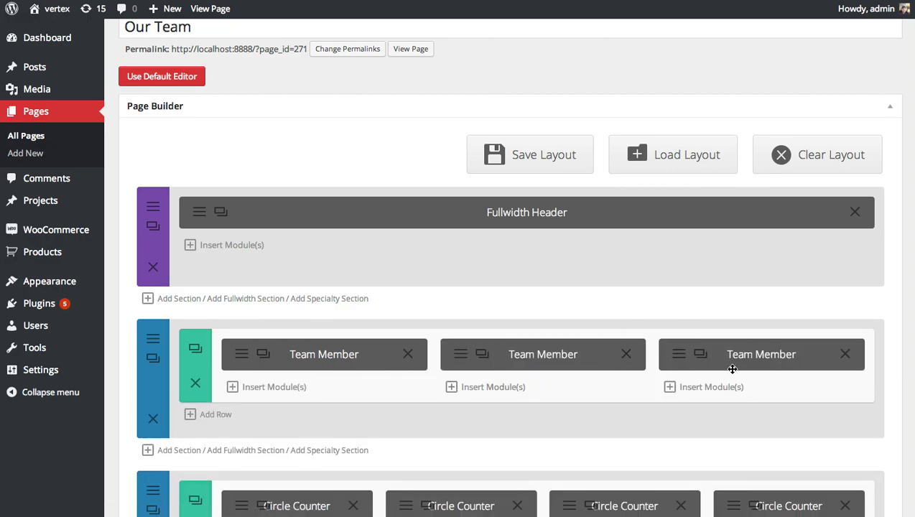
Step: Give the middle member a new name and the position Community Manager
left_click(462, 356)
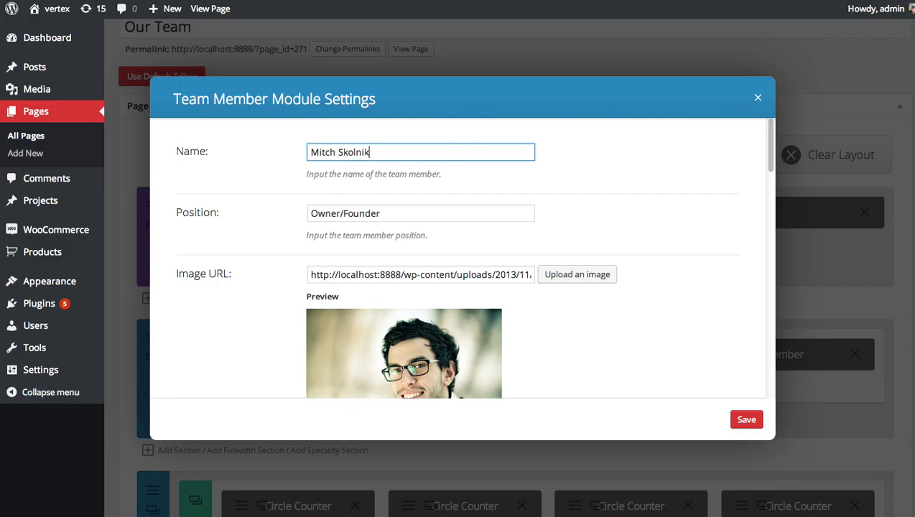
scroll(772, 141, "down", 2)
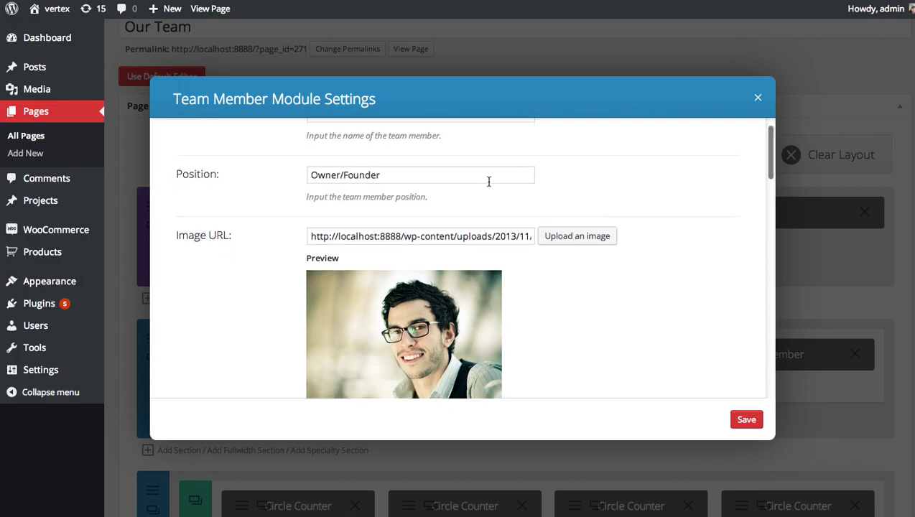
left_click(444, 175)
key("ctrl+a")
type("Commnit")
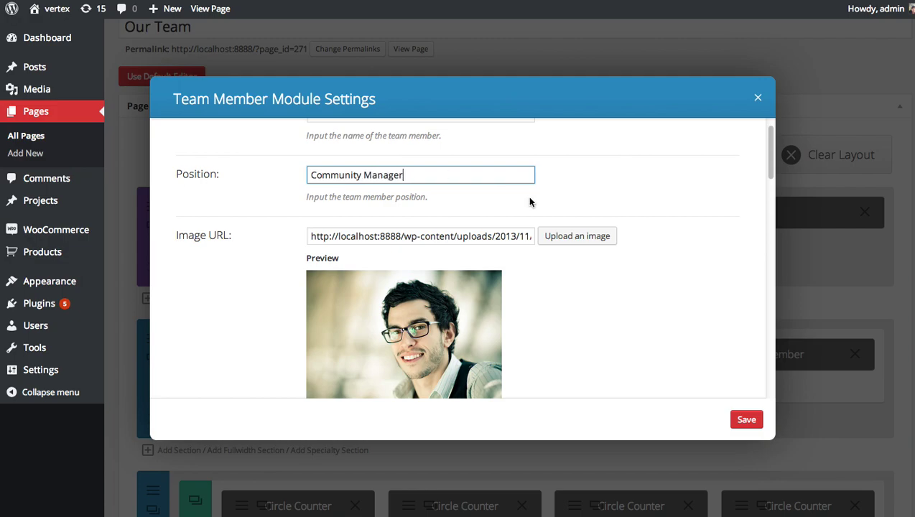
Step: Set the profile-31.jpg portrait as the middle member's photo and save its settings
left_click(580, 235)
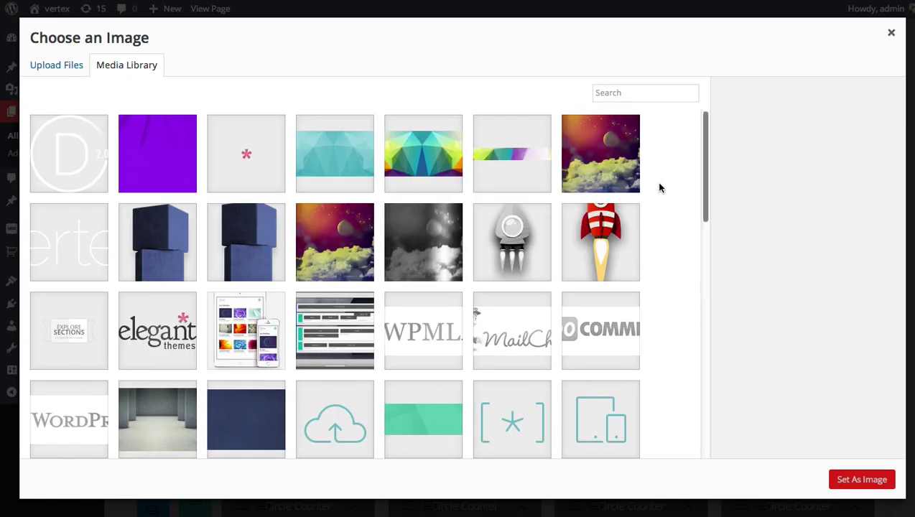
scroll(660, 189, "down", 15)
scroll(665, 208, "down", 10)
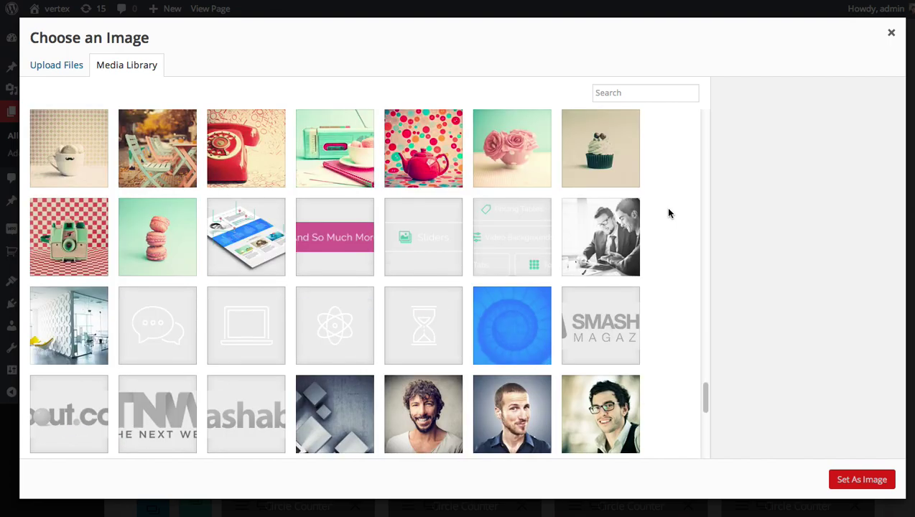
scroll(667, 213, "down", 1)
left_click(439, 387)
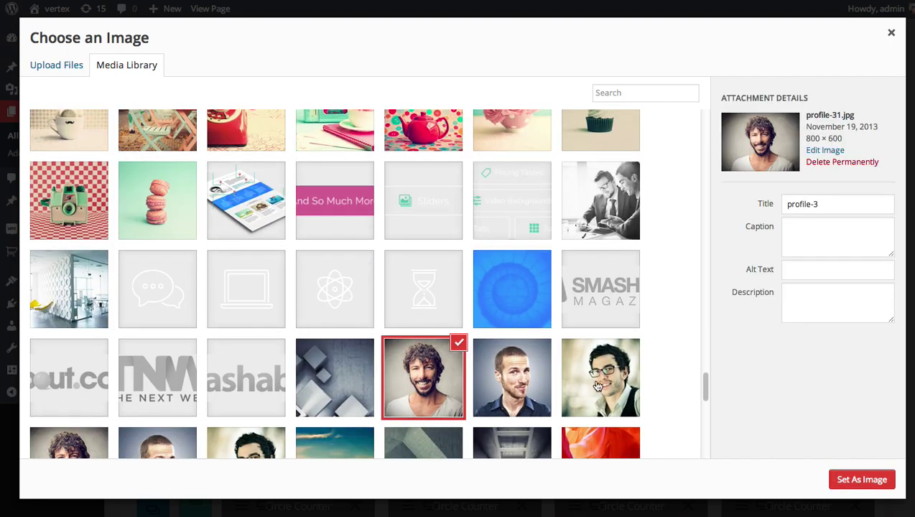
left_click(842, 472)
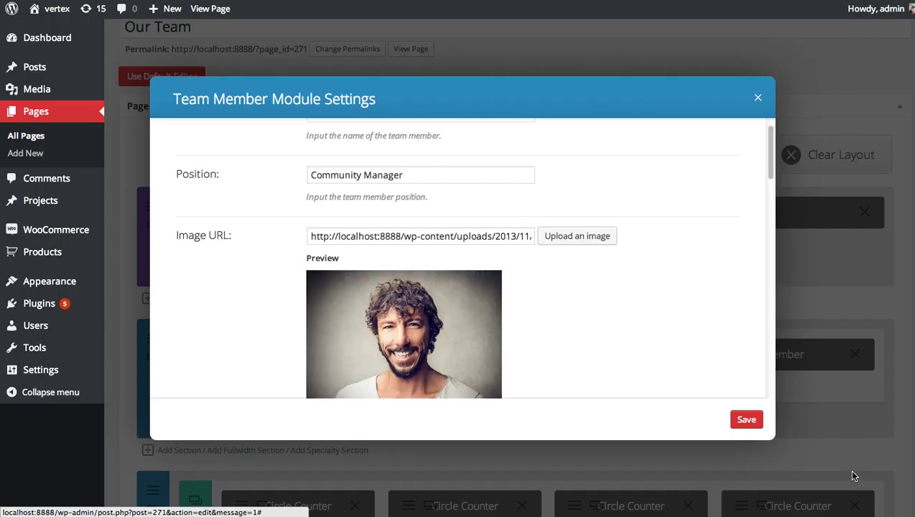
left_click(748, 421)
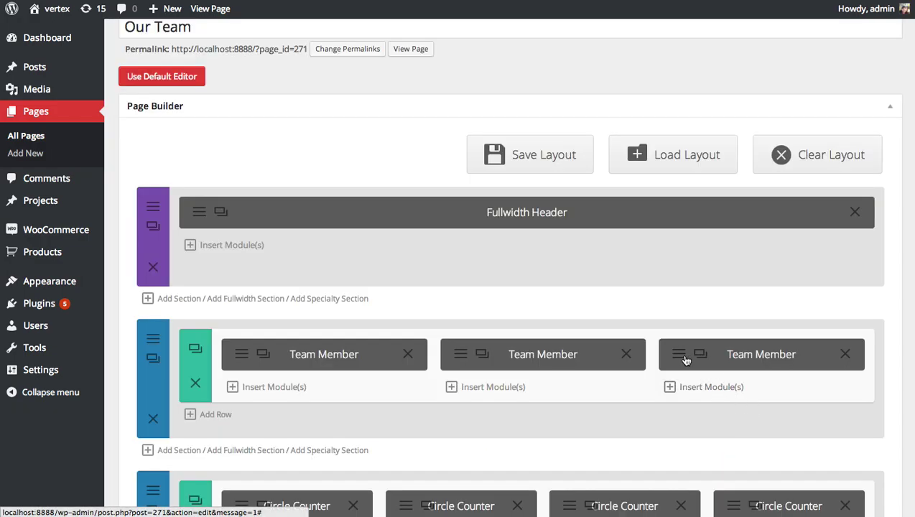
Step: Give the third member a new name and the position Lead Designer
left_click(684, 358)
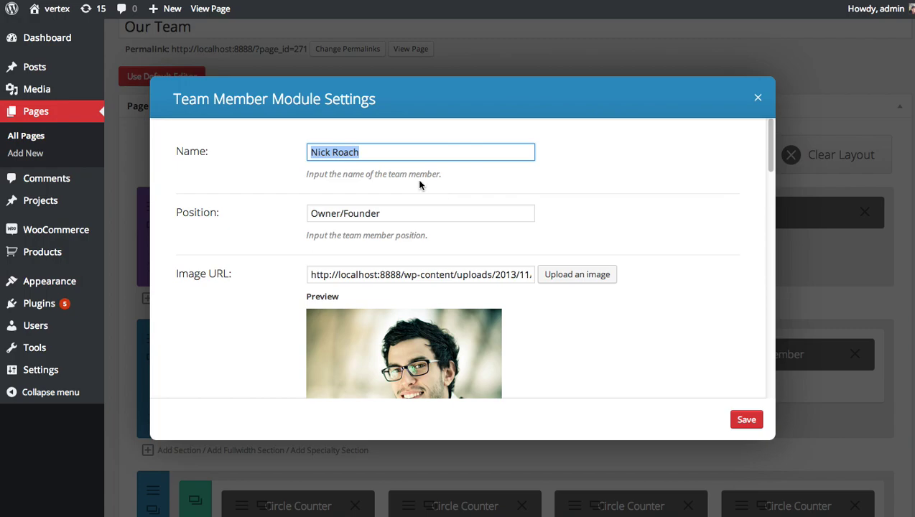
triple_click(400, 213)
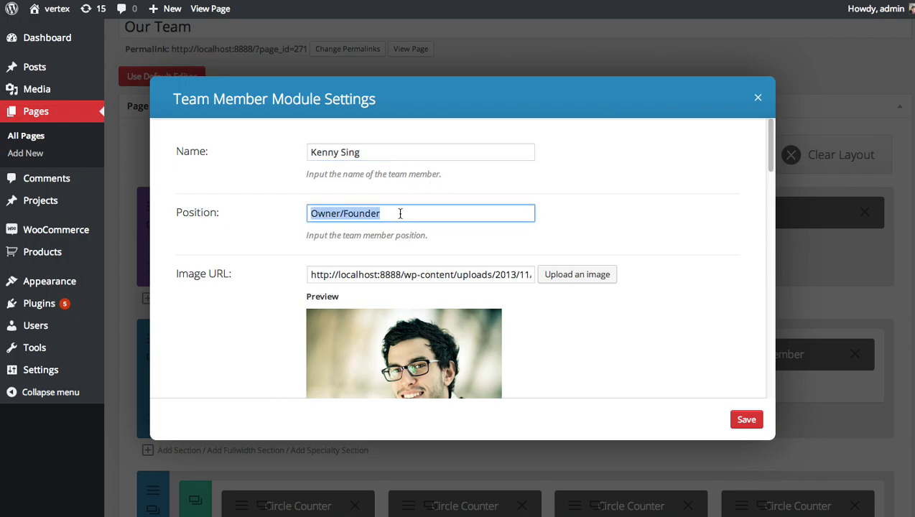
type("Lead Designer")
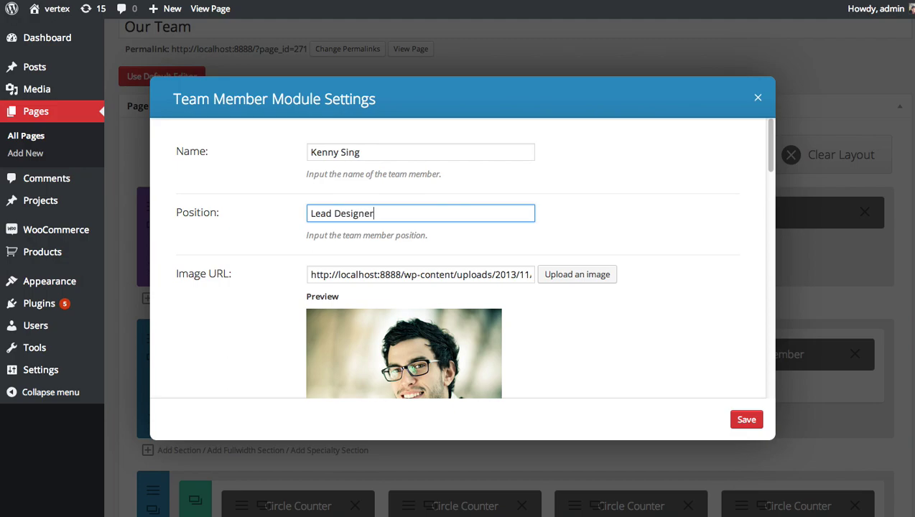
Step: Set the profile-2 portrait as the third member's photo
left_click(588, 276)
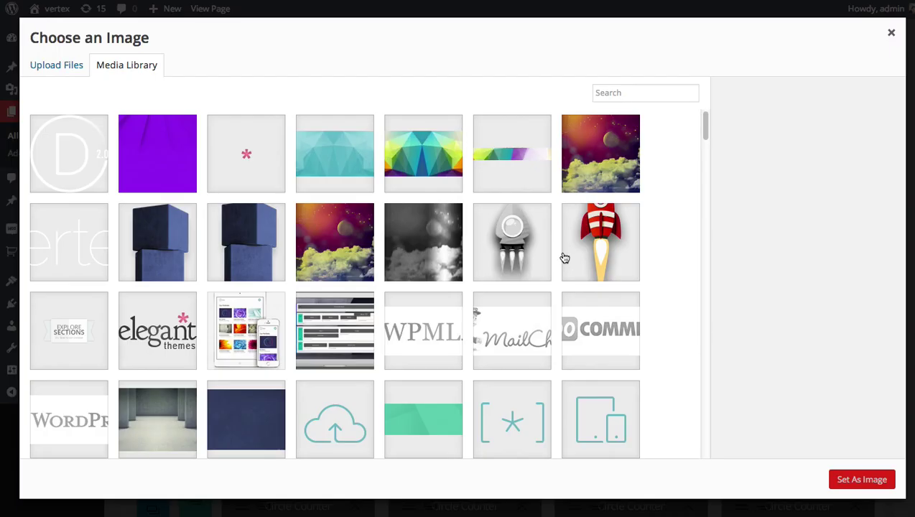
scroll(582, 245, "down", 15)
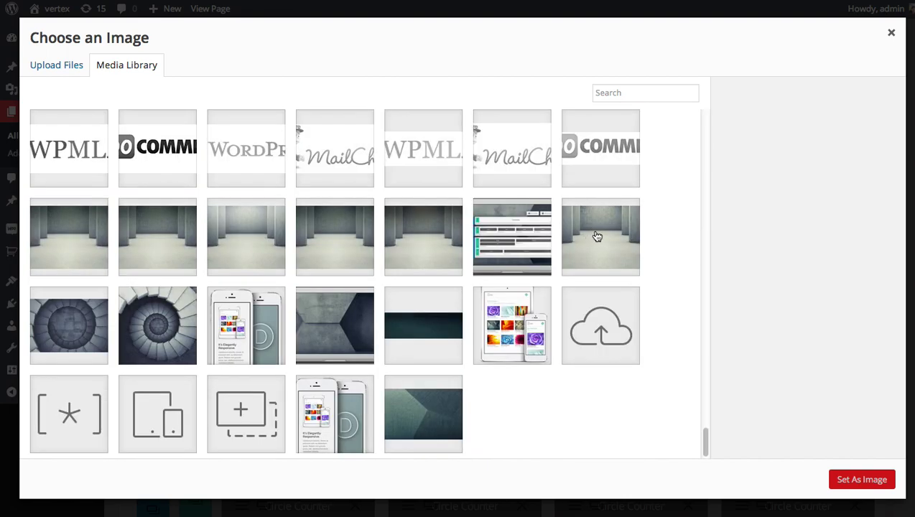
scroll(597, 236, "up", 5)
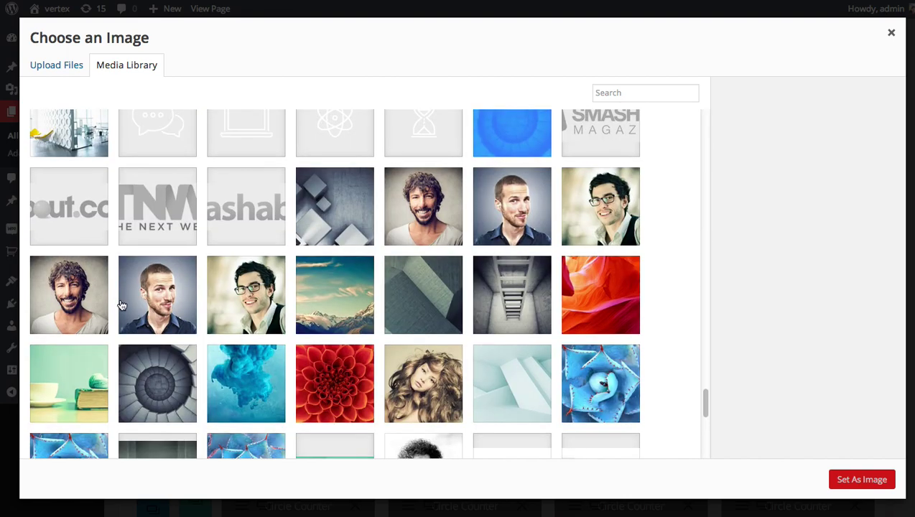
left_click(158, 298)
left_click(834, 476)
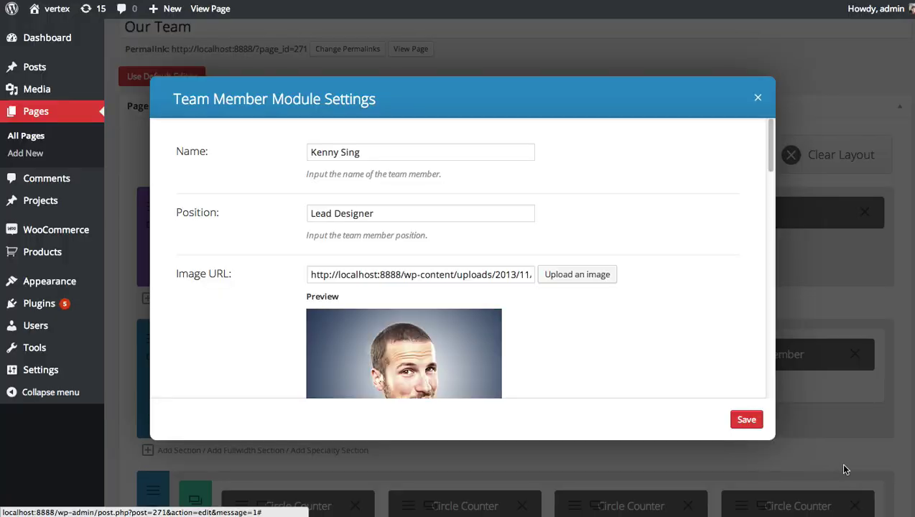
Step: Save the third member's settings and update the page
left_click(745, 418)
scroll(785, 407, "down", 3)
scroll(785, 407, "down", 5)
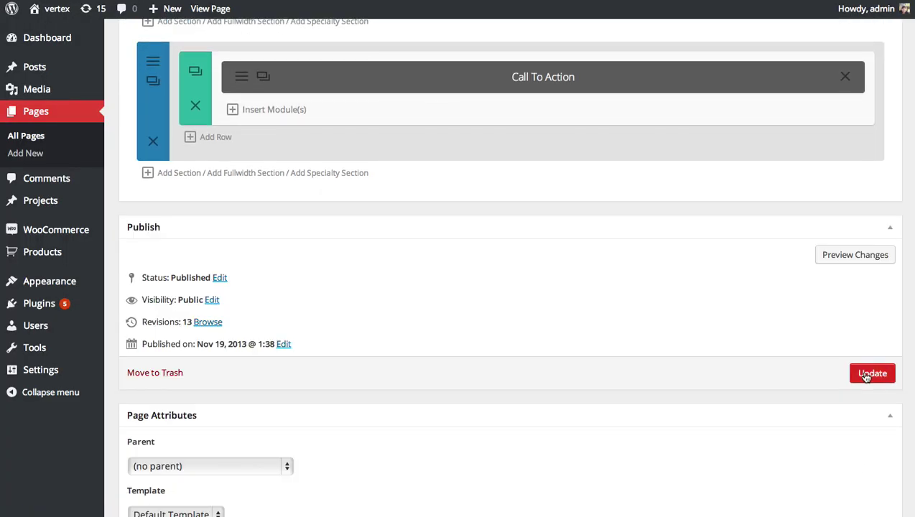
left_click(873, 373)
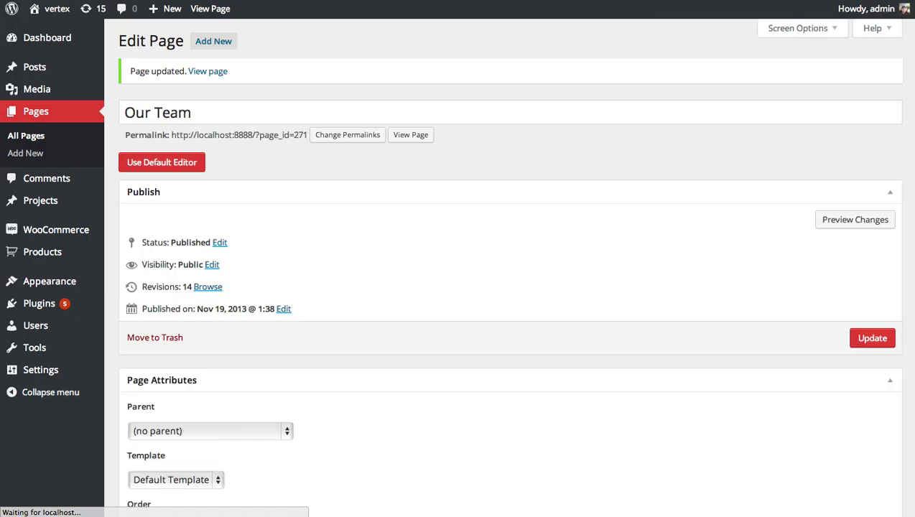
Step: View the live Our Team page to check the three team member cards side by side
left_click(208, 73)
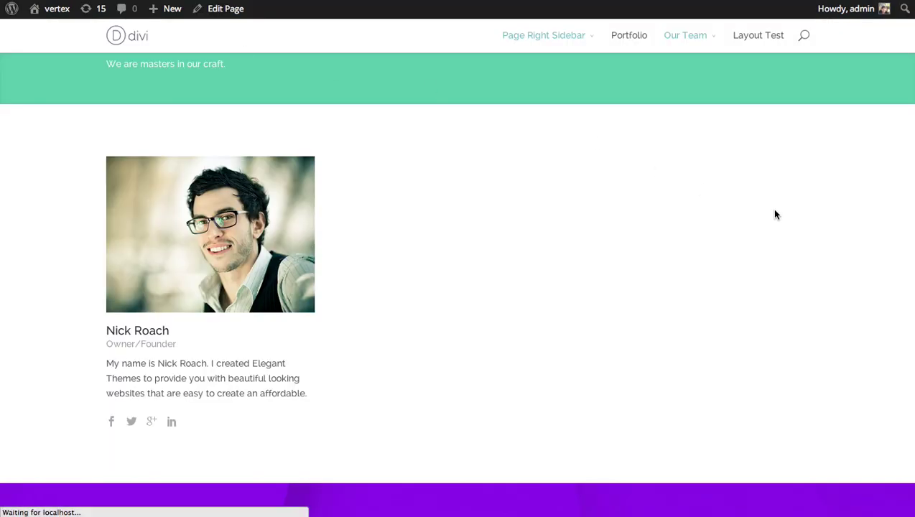
scroll(457, 287, "down", 1)
scroll(458, 287, "up", 2)
scroll(457, 287, "down", 1)
scroll(658, 303, "down", 1)
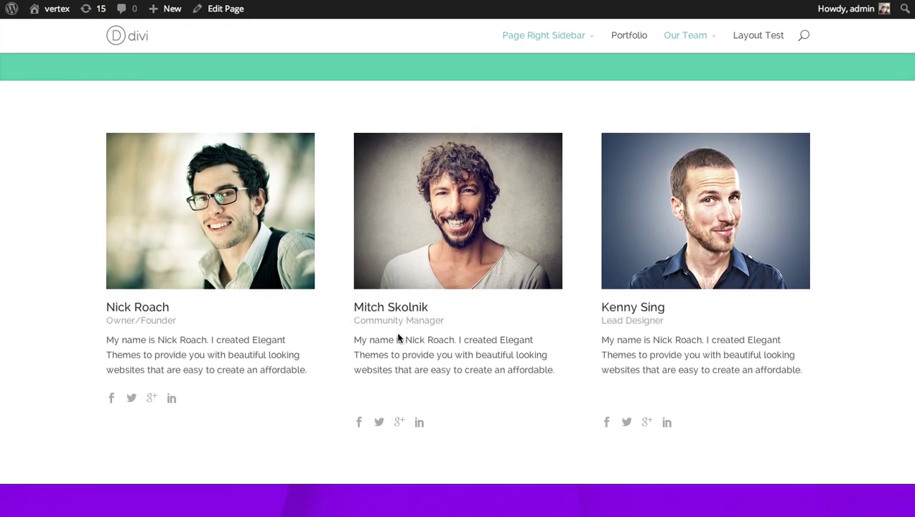
scroll(460, 375, "up", 3)
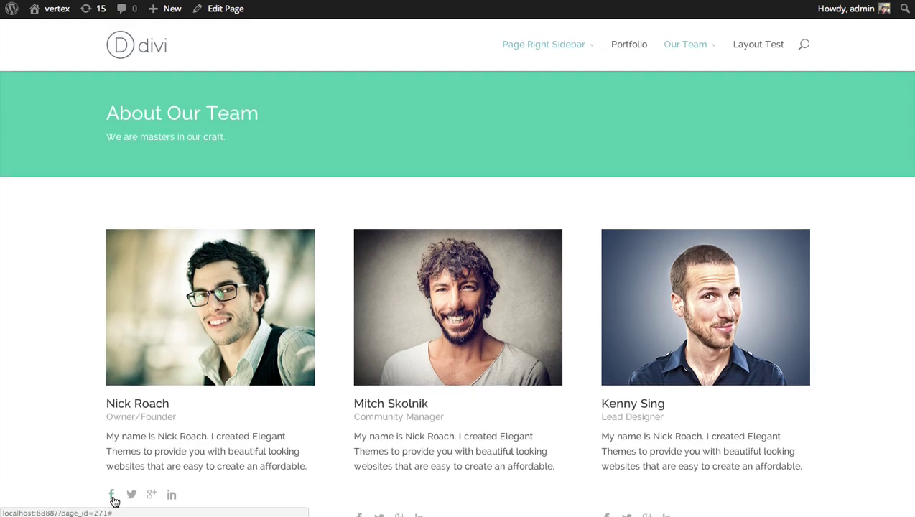